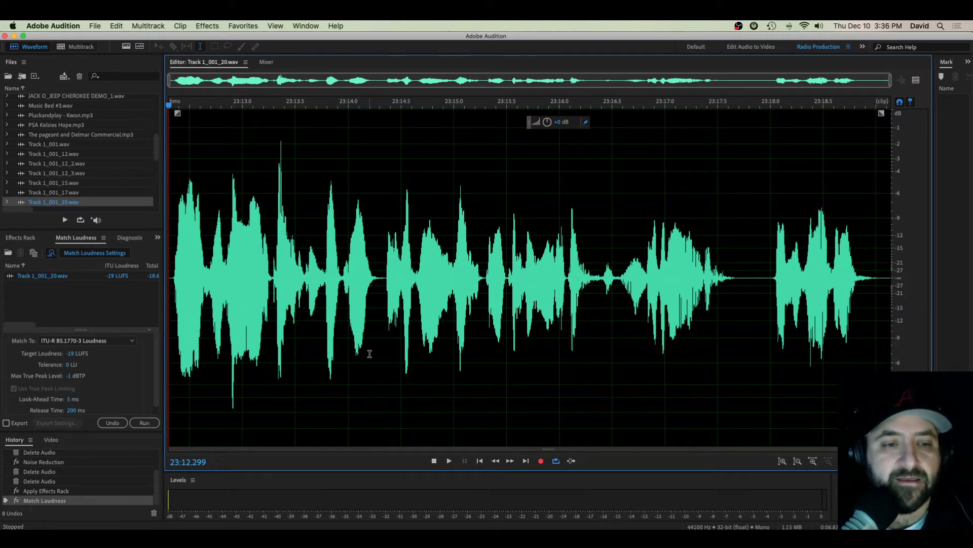
Step: Listen to the clip, open the Parametric Equalizer on it and load the Super Echo Finder!!! preset
{"action": "key", "text": "space"}
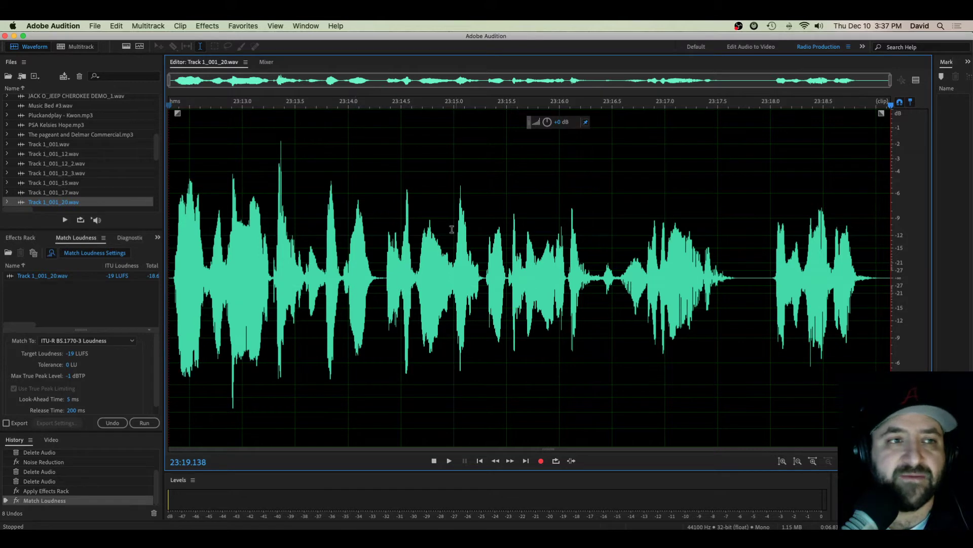
{"action": "left_click", "coordinate": [205, 26]}
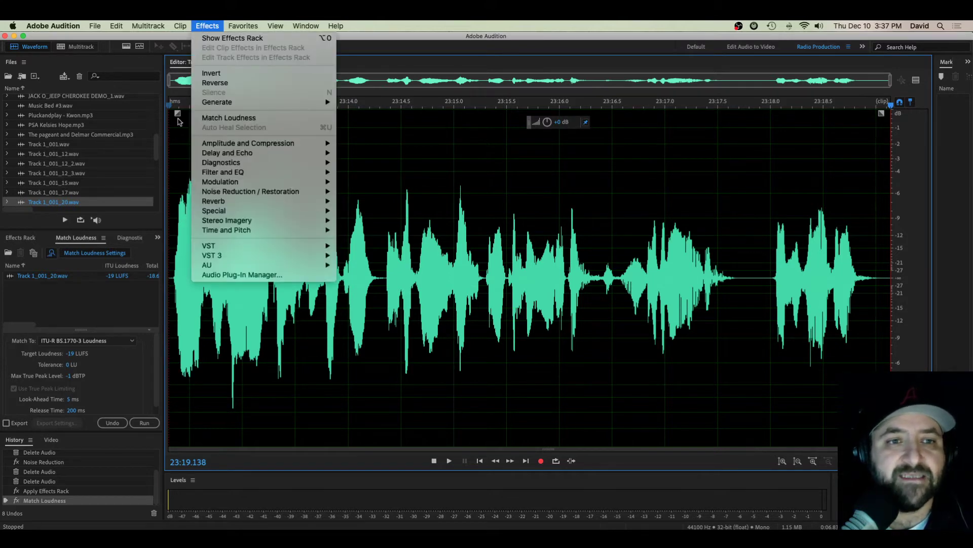
{"action": "mouse_move", "coordinate": [216, 175]}
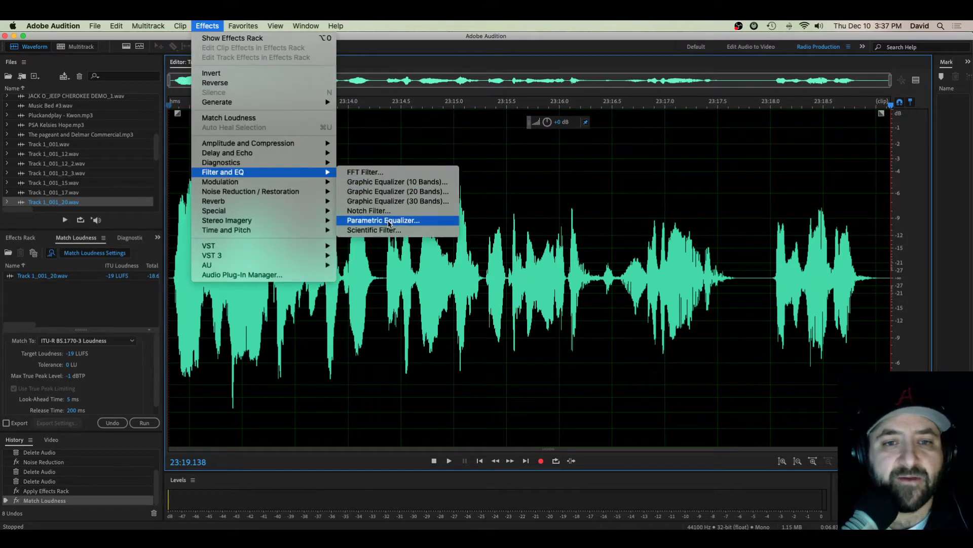
{"action": "left_click", "coordinate": [389, 220]}
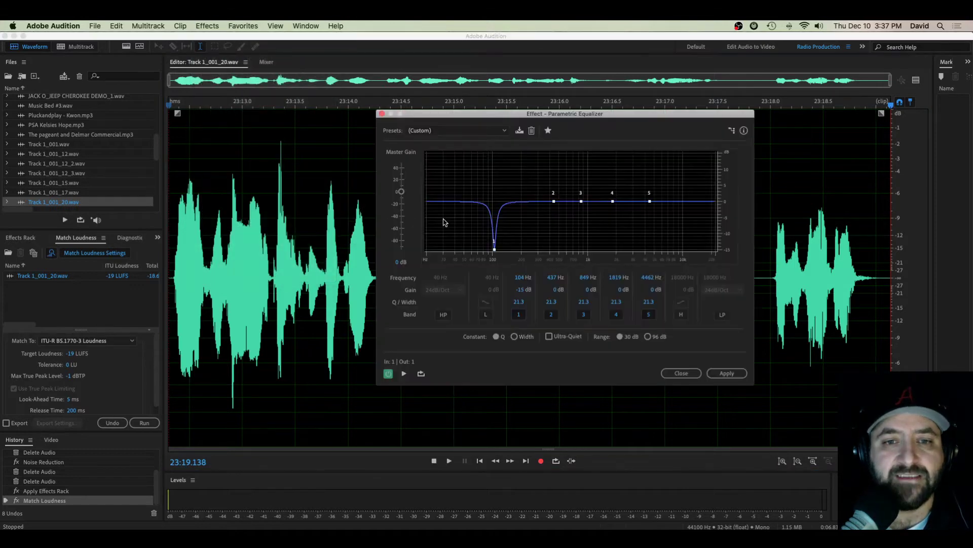
{"action": "left_click", "coordinate": [486, 129]}
{"action": "left_click_drag", "start_coordinate": [583, 116], "coordinate": [455, 121]}
{"action": "mouse_move", "coordinate": [397, 190]}
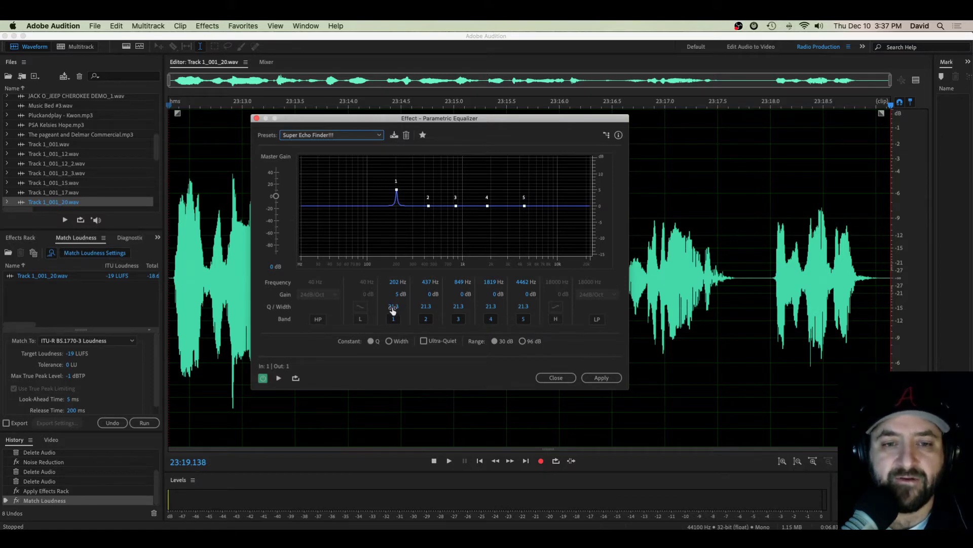
Step: Set band 1's Q to 20.9 and, during looped preview, sweep its boosted peak to about 185 Hz at 14.4 dB
{"action": "mouse_move", "coordinate": [393, 311]}
{"action": "left_mouse_down"}
{"action": "mouse_move", "coordinate": [424, 307]}
{"action": "mouse_move", "coordinate": [300, 306]}
{"action": "mouse_move", "coordinate": [382, 309]}
{"action": "left_mouse_up"}
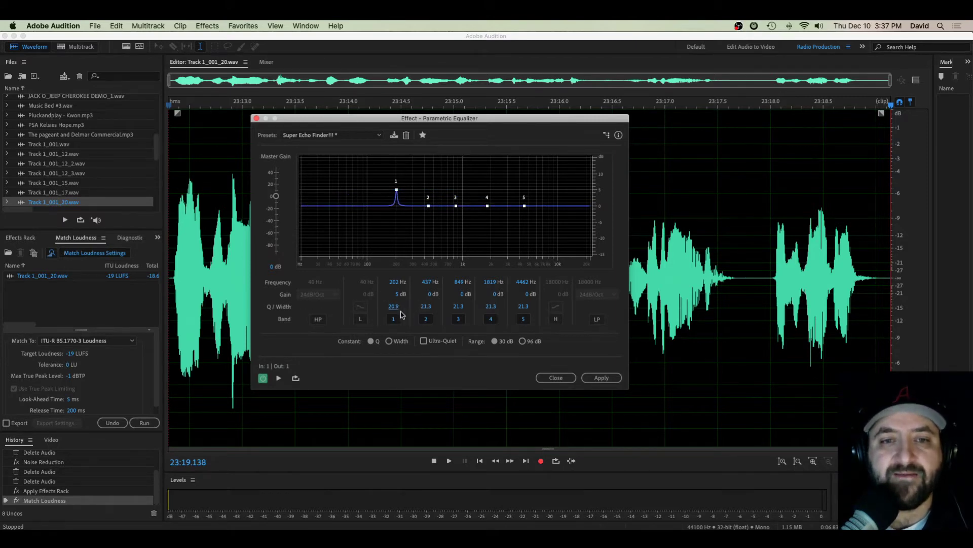
{"action": "left_click_drag", "start_coordinate": [396, 189], "coordinate": [343, 173]}
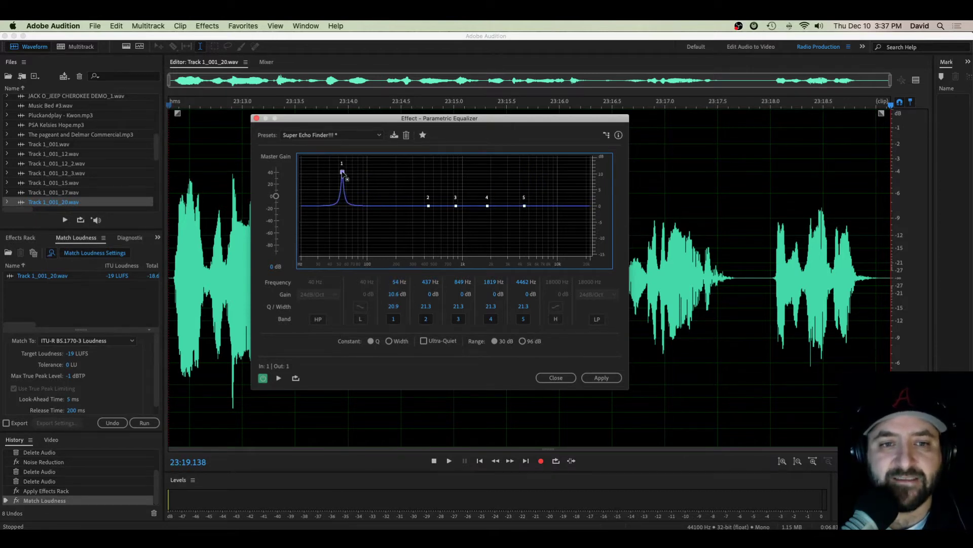
{"action": "left_click", "coordinate": [296, 379]}
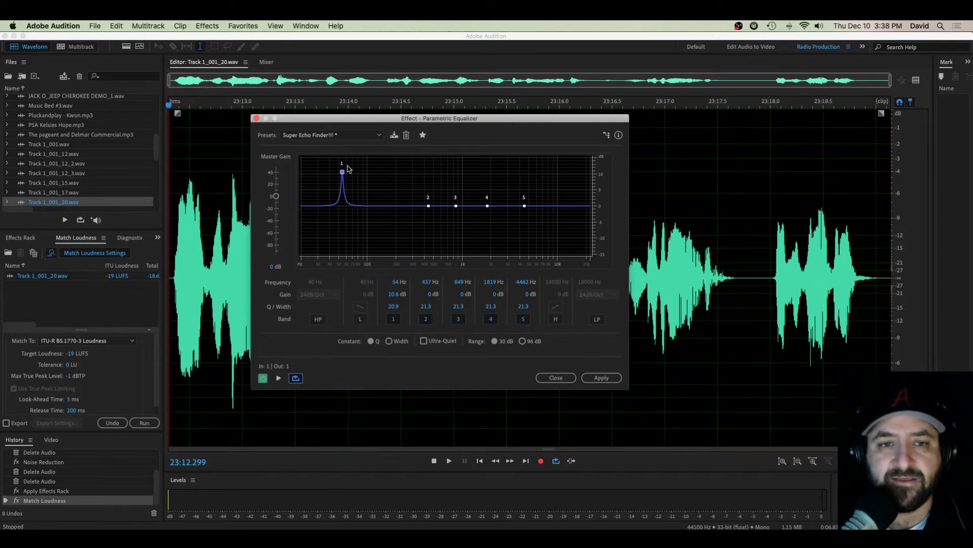
{"action": "left_click", "coordinate": [278, 378]}
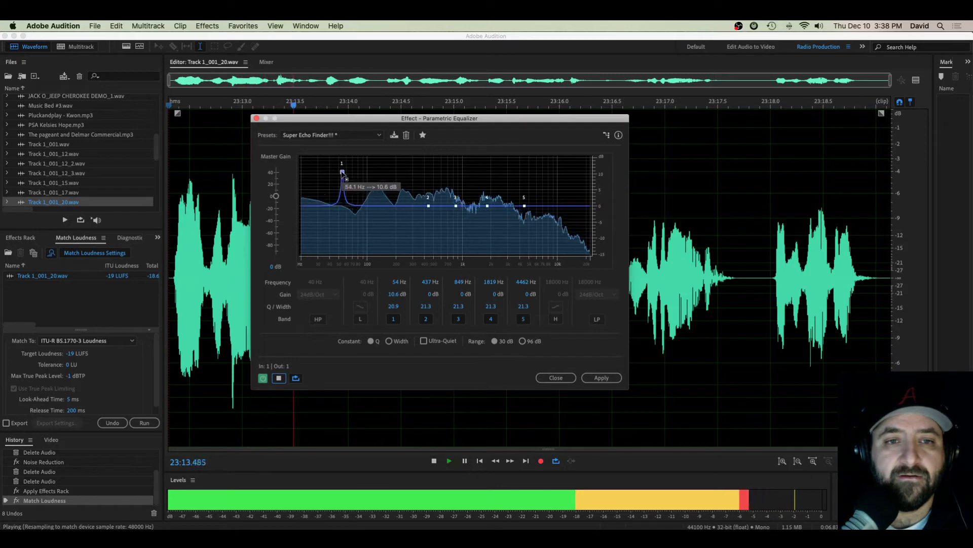
{"action": "left_click_drag", "start_coordinate": [342, 172], "coordinate": [395, 161]}
{"action": "key", "text": "space"}
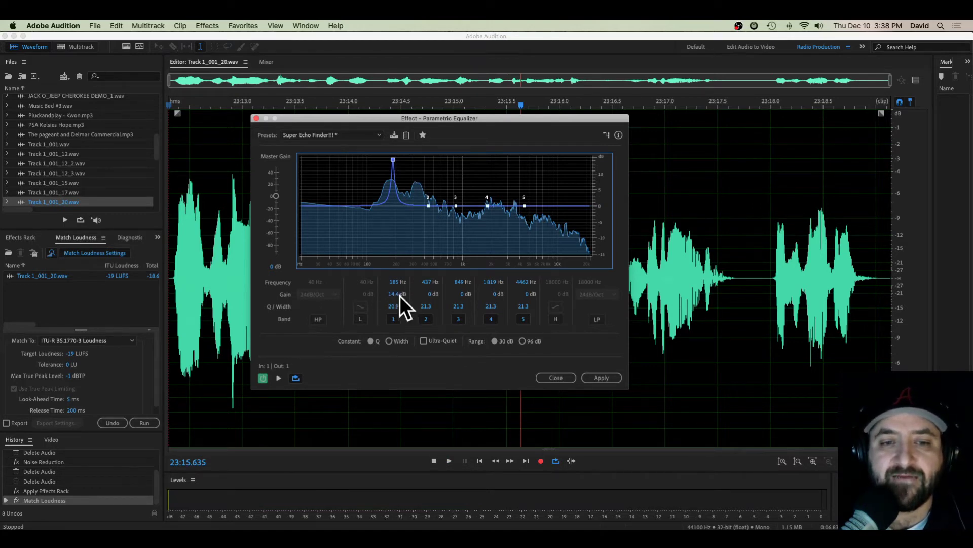
Step: Set band 1's gain to -5 dB and preview the cut
{"action": "left_click_drag", "start_coordinate": [398, 299], "coordinate": [295, 298]}
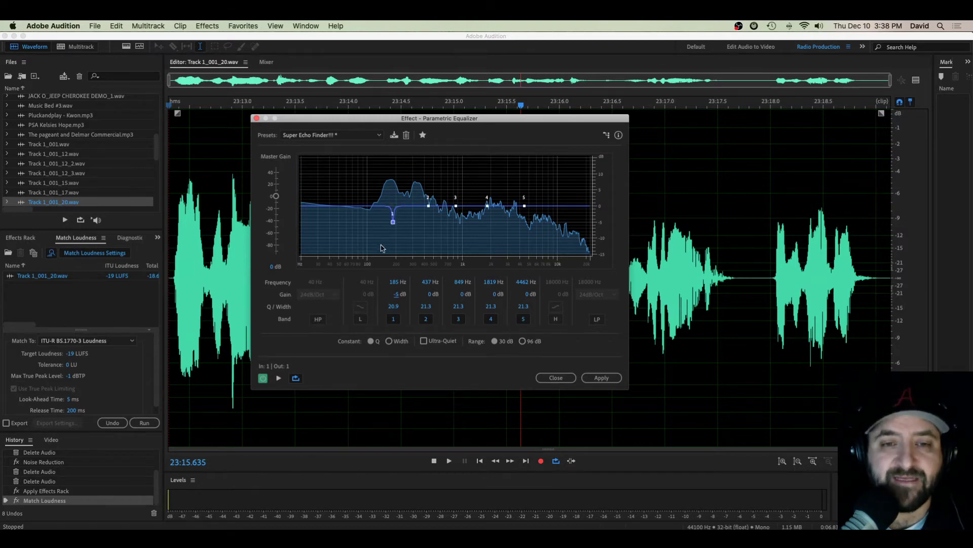
{"action": "key", "text": "space"}
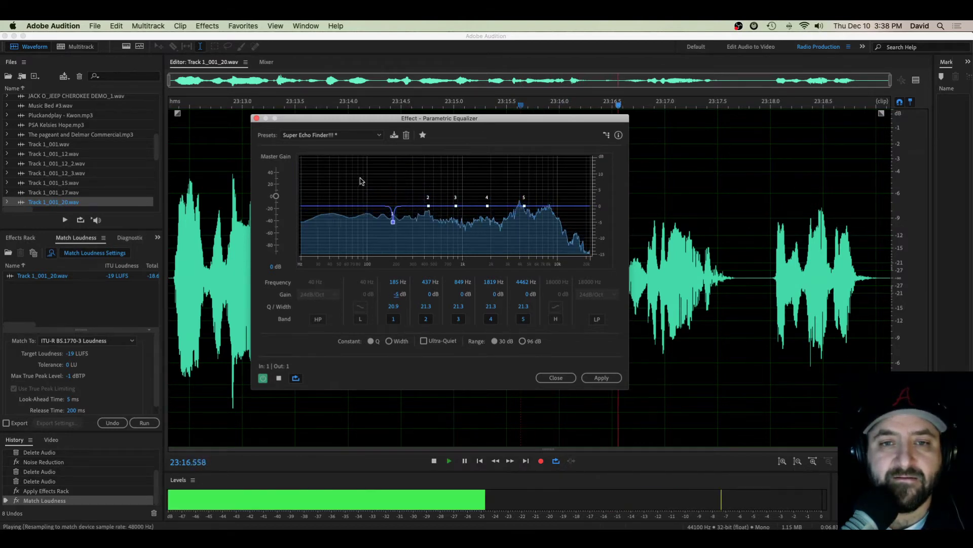
{"action": "key", "text": "space"}
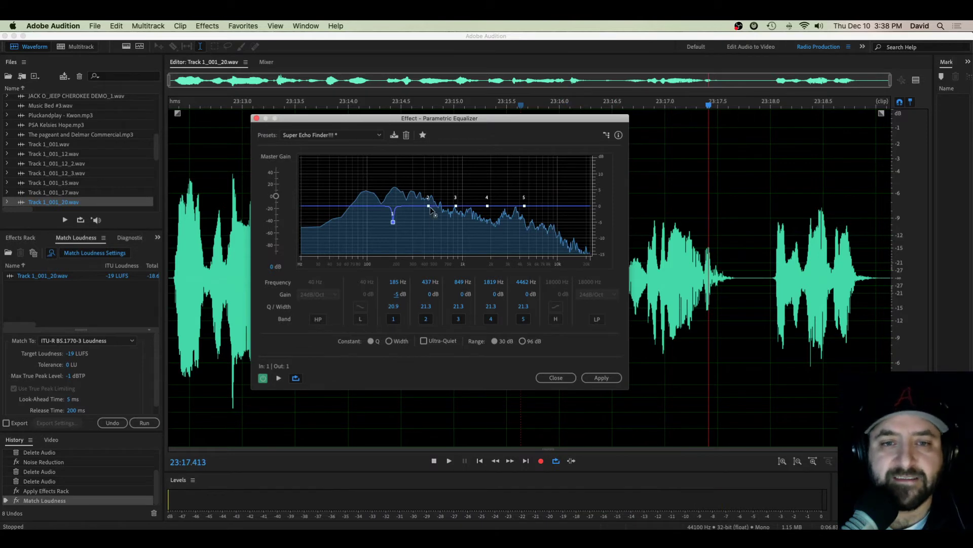
Step: Sweep a boosted band 2 to about 314 Hz during playback and lower its gain to about -5.9 dB
{"action": "mouse_move", "coordinate": [429, 207]}
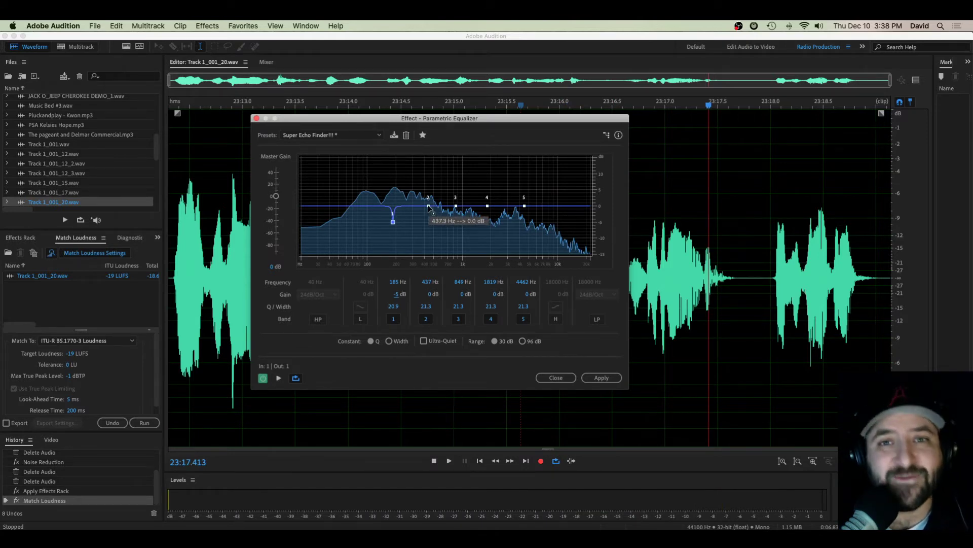
{"action": "left_click_drag", "start_coordinate": [429, 208], "coordinate": [414, 166]}
{"action": "key", "text": "space"}
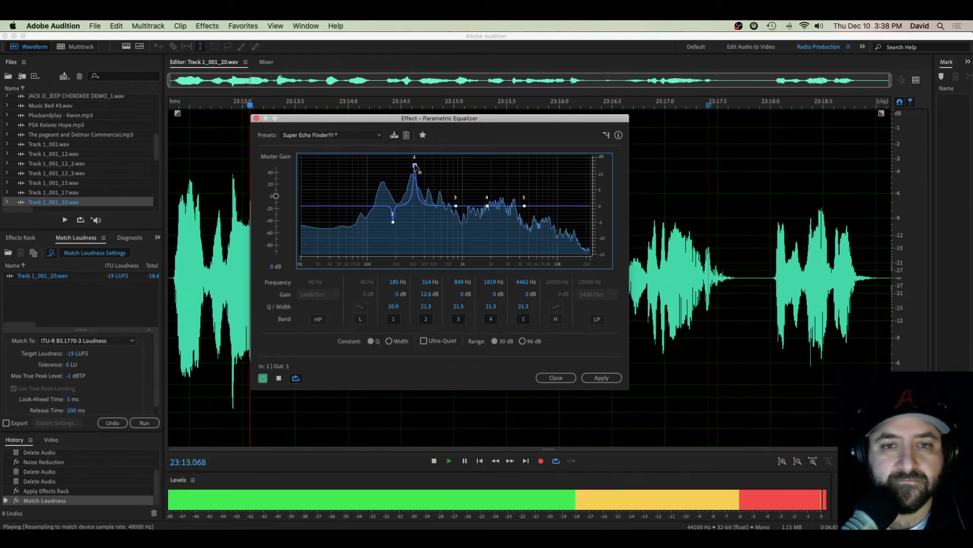
{"action": "left_click_drag", "start_coordinate": [430, 294], "coordinate": [333, 296]}
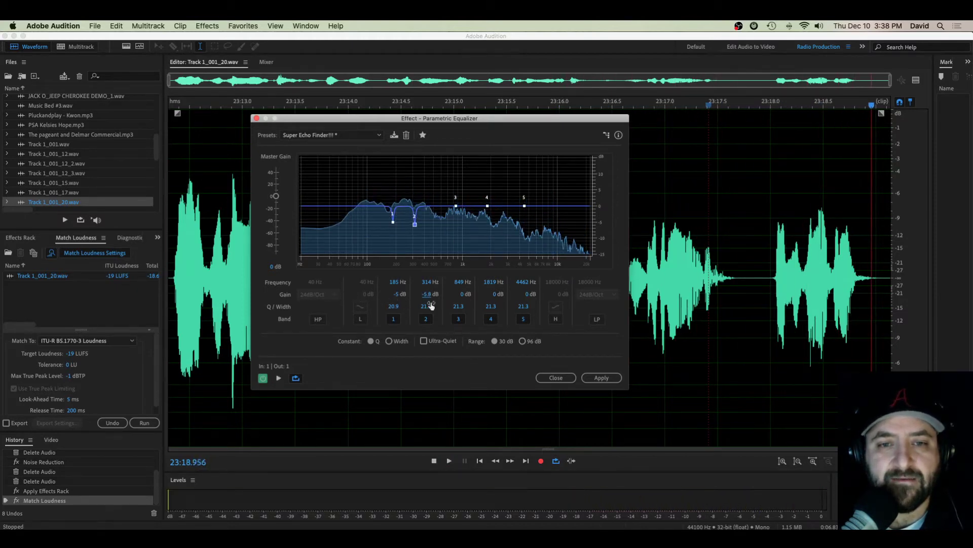
Step: Sweep a boosted band 3 to about 158 Hz during playback and lower its gain to about -5.4 dB
{"action": "left_click_drag", "start_coordinate": [456, 207], "coordinate": [386, 173]}
{"action": "key", "text": "space"}
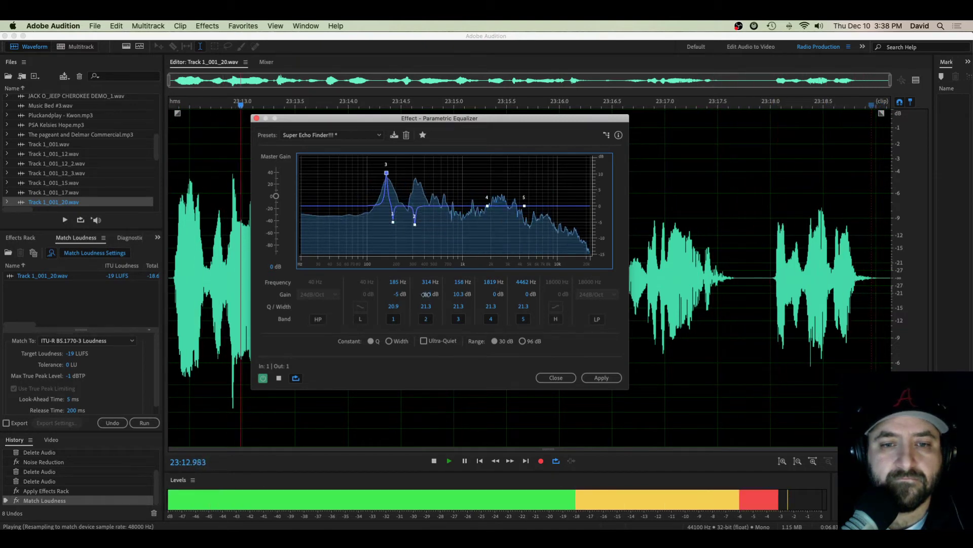
{"action": "left_click_drag", "start_coordinate": [462, 294], "coordinate": [400, 297]}
{"action": "key", "text": "space"}
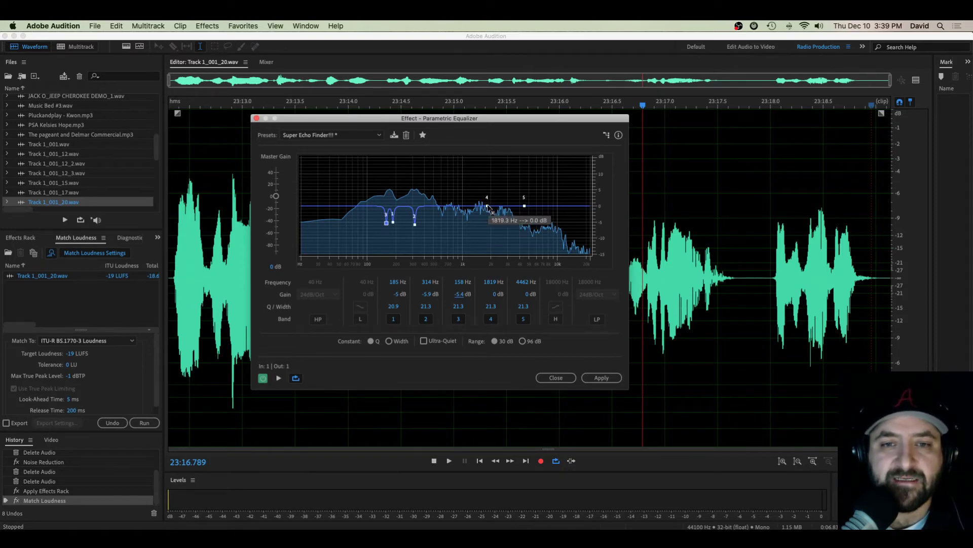
Step: Cut band 4 to -6 dB at about 513 Hz and band 5 to about -5.2 dB at about 698 Hz
{"action": "left_click_drag", "start_coordinate": [487, 206], "coordinate": [435, 225]}
{"action": "key", "text": "space"}
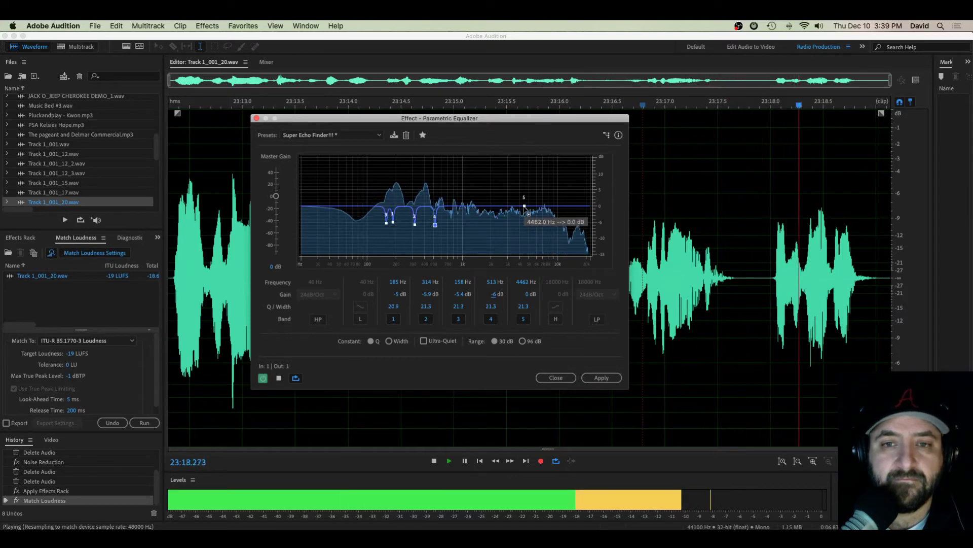
{"action": "mouse_move", "coordinate": [464, 173]}
{"action": "left_mouse_down"}
{"action": "mouse_move", "coordinate": [352, 168]}
{"action": "mouse_move", "coordinate": [448, 169]}
{"action": "left_mouse_up"}
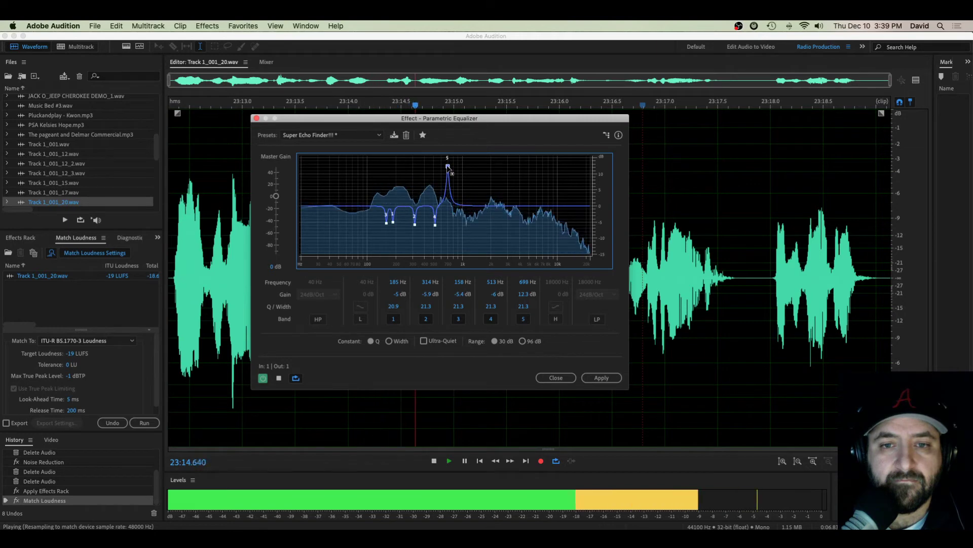
{"action": "left_click_drag", "start_coordinate": [528, 295], "coordinate": [436, 299]}
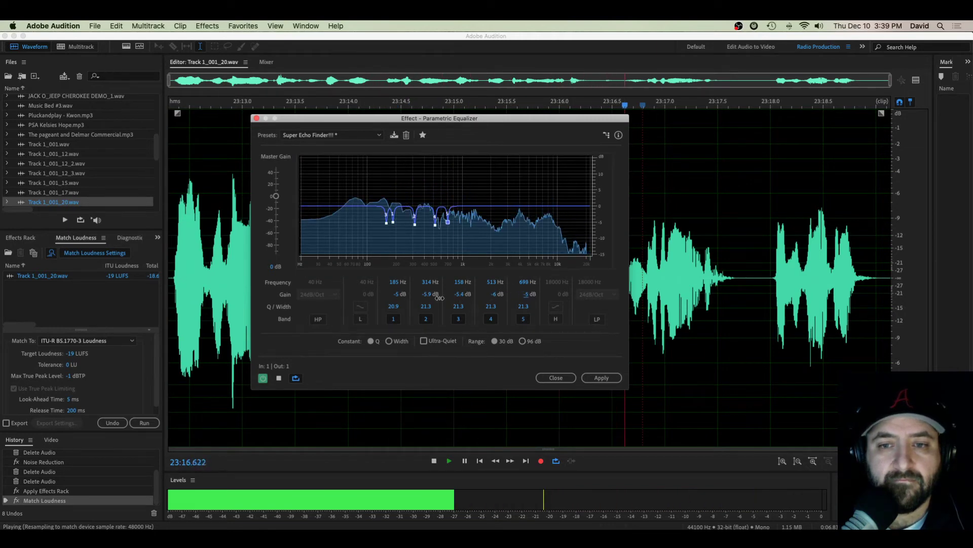
{"action": "key", "text": "space"}
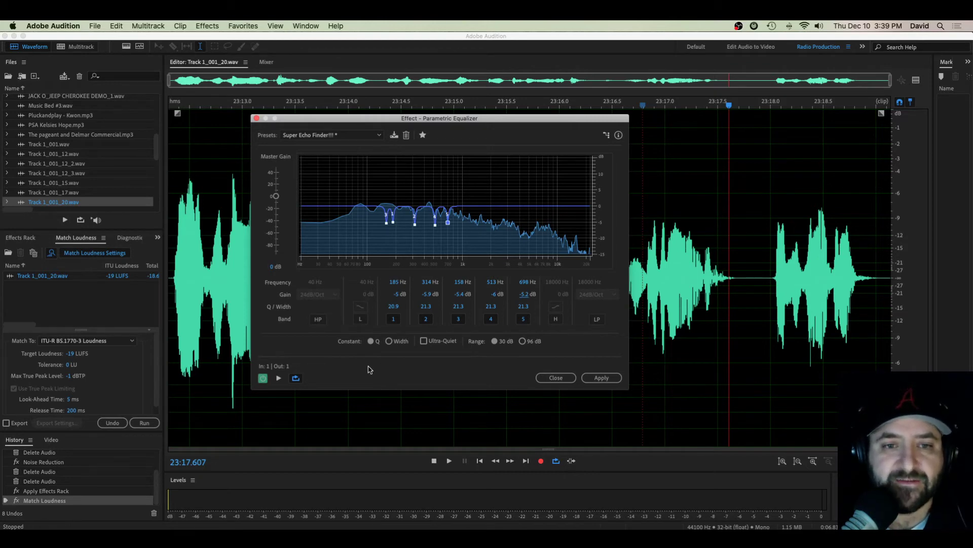
Step: Compare the looped preview with the Parametric Equalizer enabled and bypassed, and apply the effect to the clip
{"action": "left_click", "coordinate": [278, 377]}
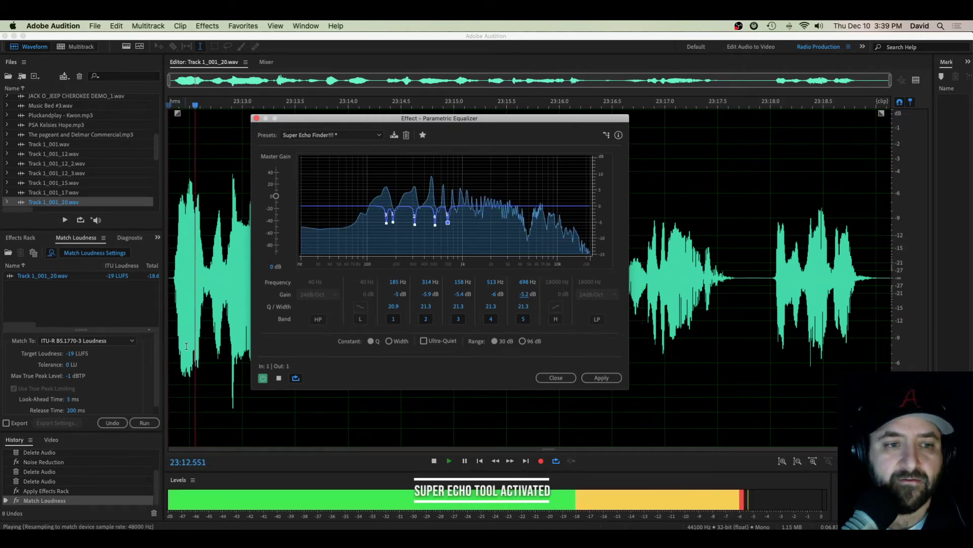
{"action": "key", "text": "space"}
{"action": "left_click", "coordinate": [263, 378]}
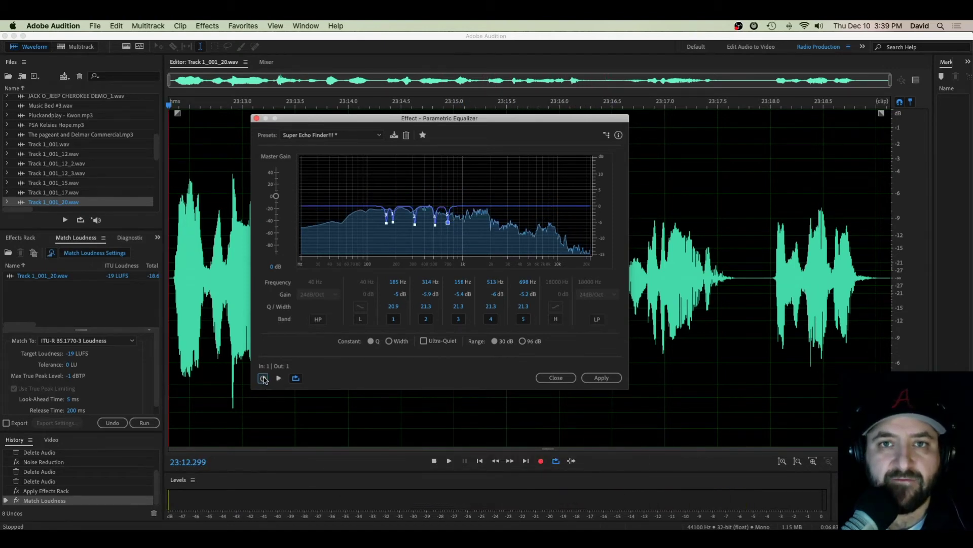
{"action": "key", "text": "space"}
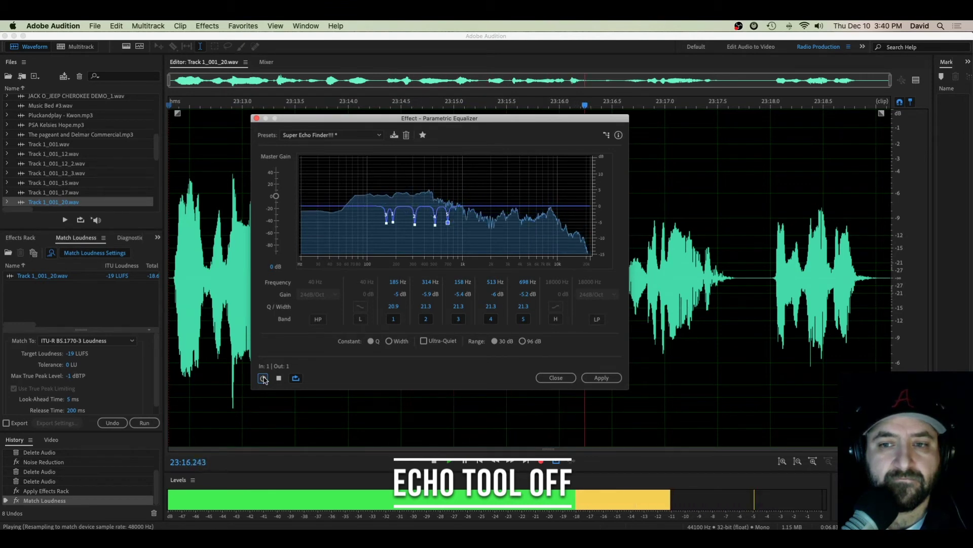
{"action": "left_click", "coordinate": [263, 378]}
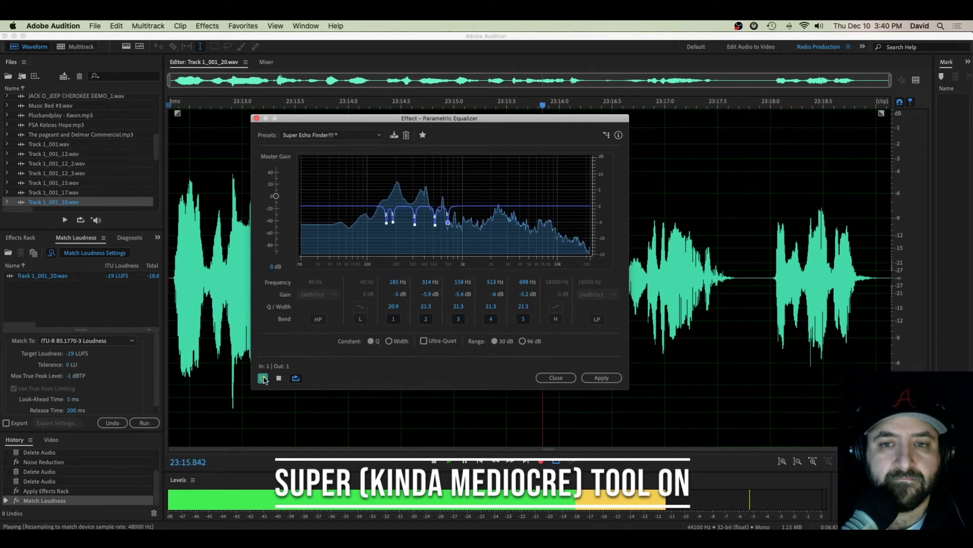
{"action": "left_click", "coordinate": [279, 378]}
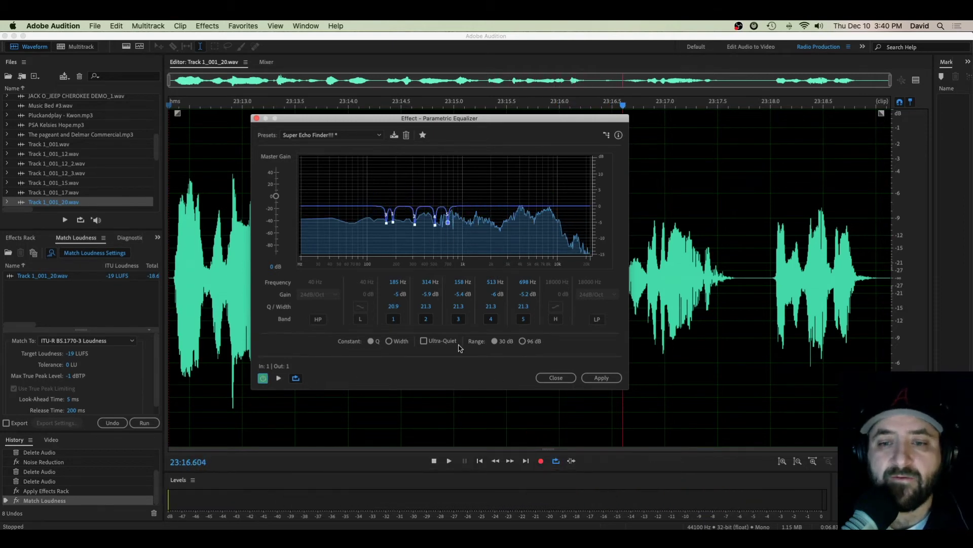
{"action": "left_click", "coordinate": [601, 378]}
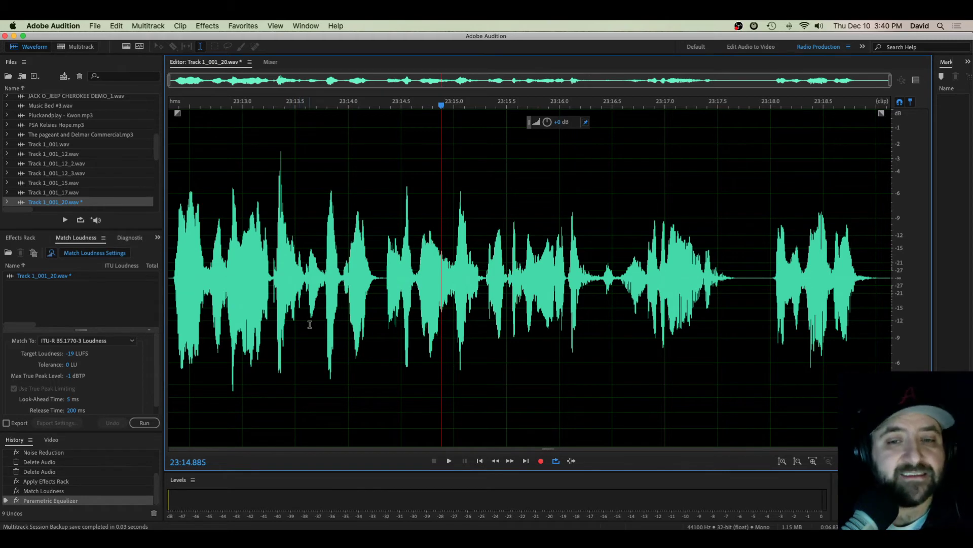
Step: Preview and apply the 30-band Graphic Equalizer with its custom low cut of -24 dB through 80 Hz and -10.9 dB at 100 Hz
{"action": "key", "text": "Home"}
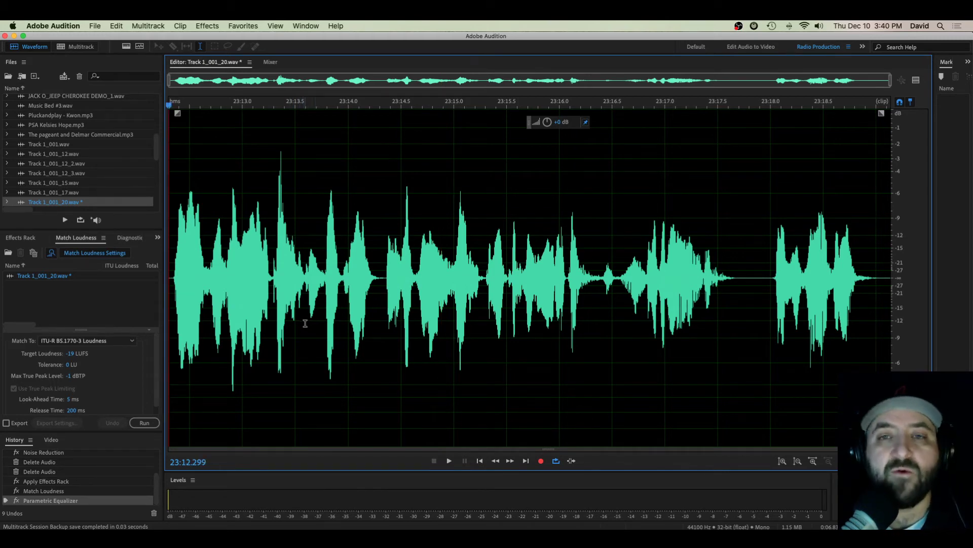
{"action": "left_click", "coordinate": [207, 26]}
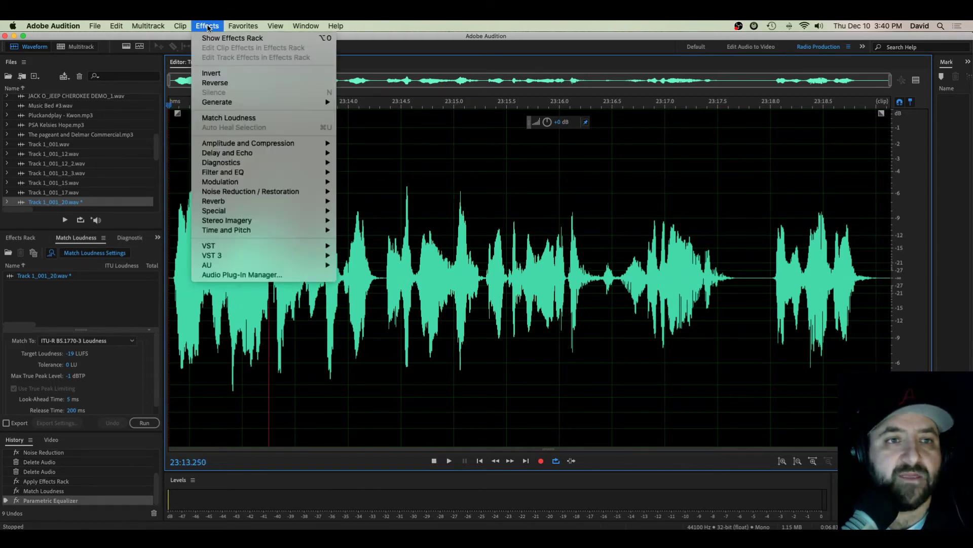
{"action": "mouse_move", "coordinate": [221, 175]}
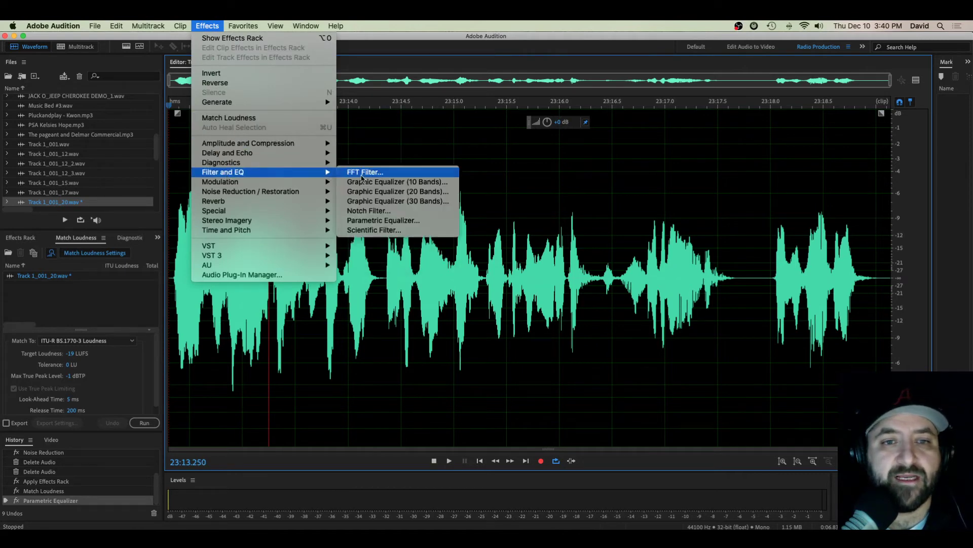
{"action": "left_click", "coordinate": [363, 202]}
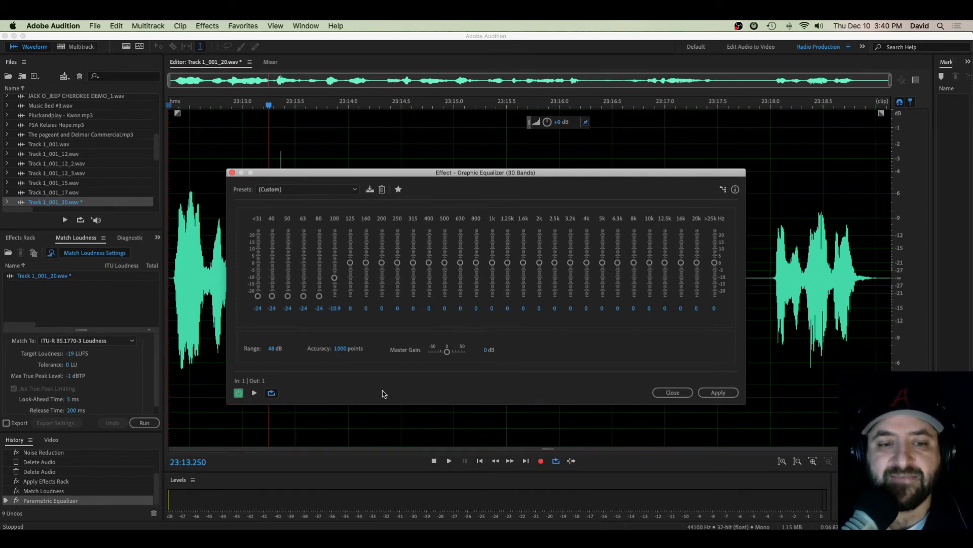
{"action": "key", "text": "space"}
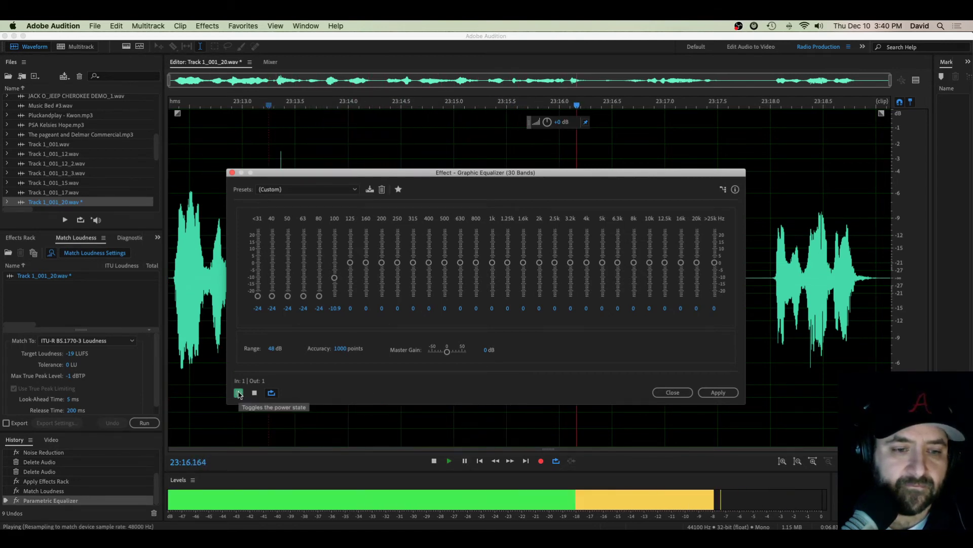
{"action": "left_click", "coordinate": [254, 392]}
{"action": "left_click", "coordinate": [718, 393]}
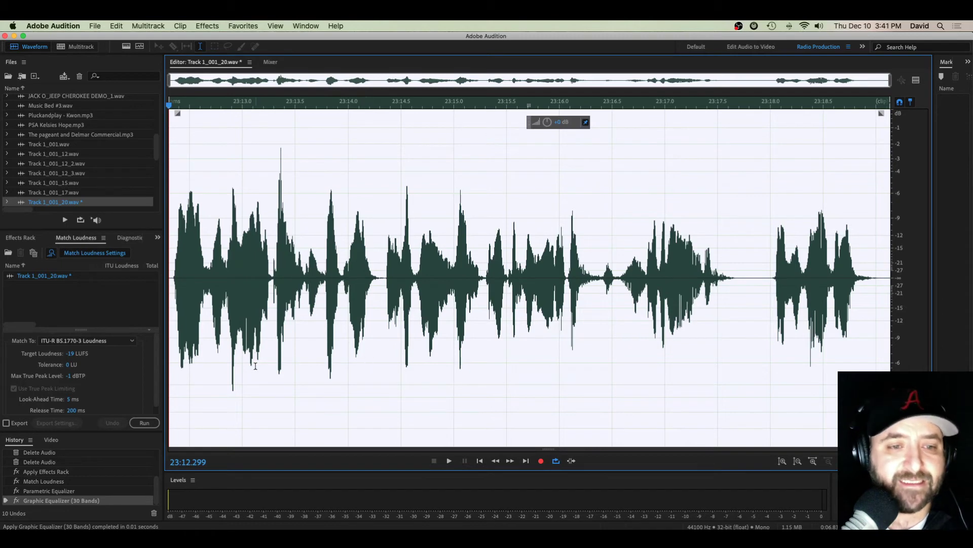
{"action": "left_click", "coordinate": [298, 360]}
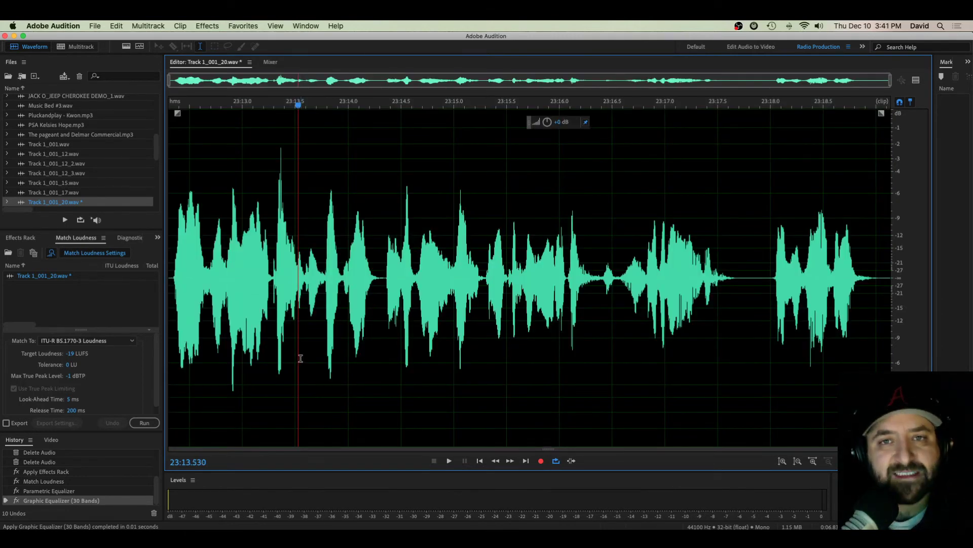
Step: Return to the start of the clip and open the Parametric Equalizer with the Super Echo Finder!!! preset
{"action": "key", "text": "Home"}
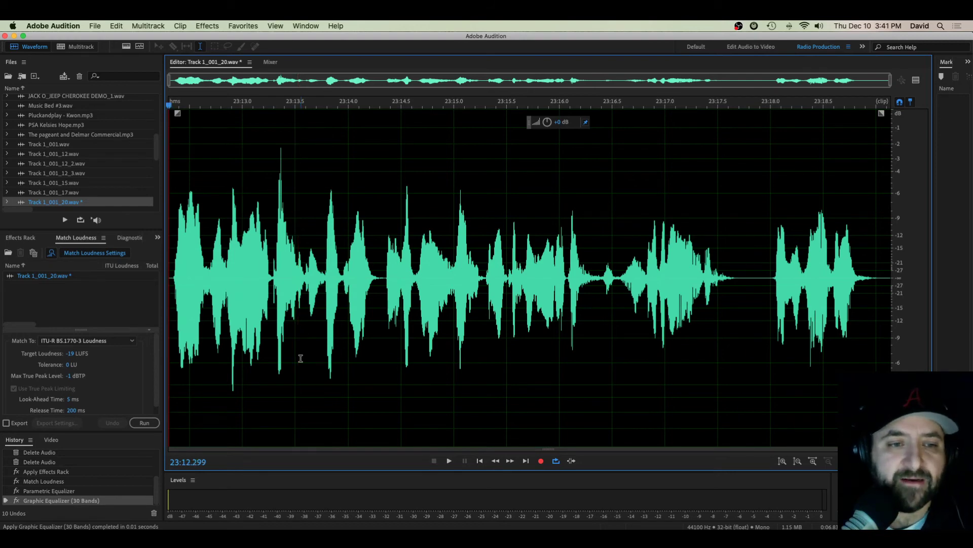
{"action": "left_click", "coordinate": [200, 25]}
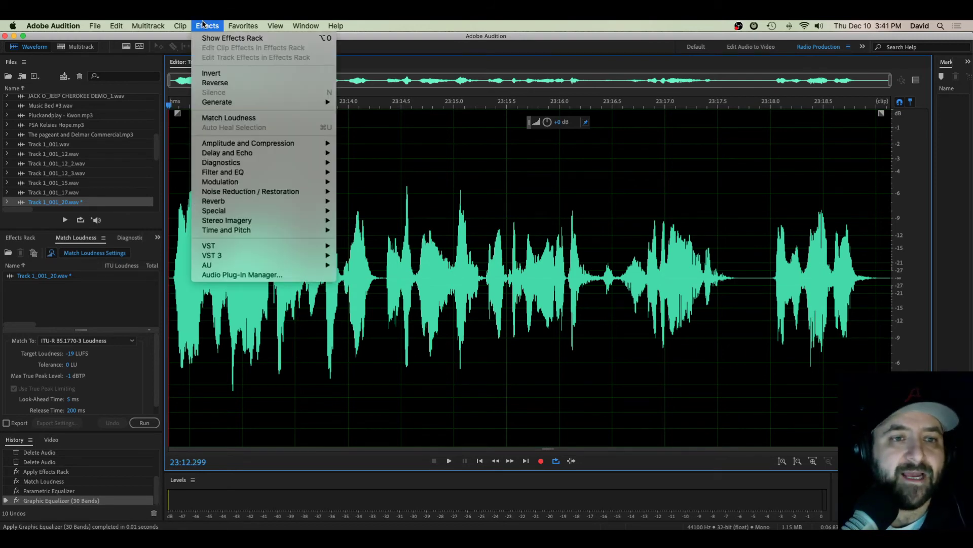
{"action": "mouse_move", "coordinate": [297, 173]}
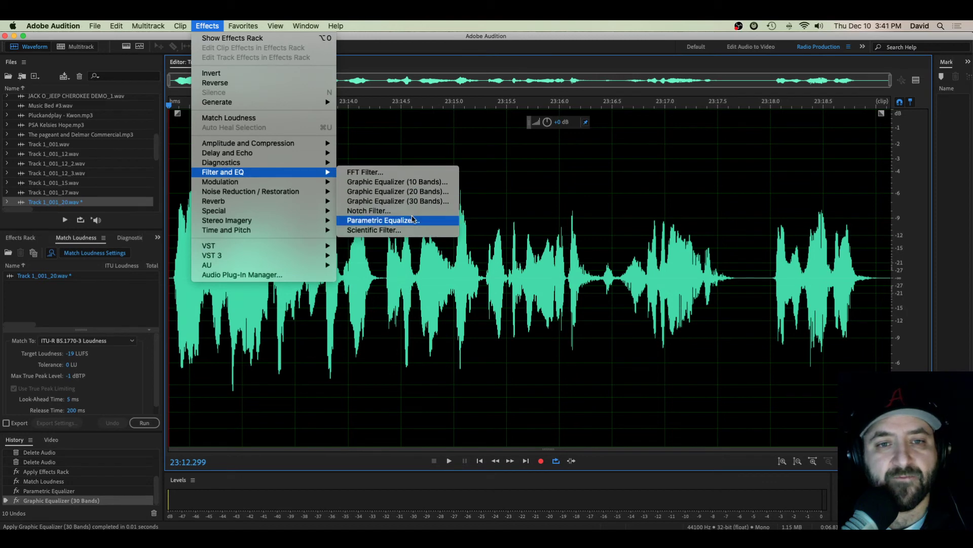
{"action": "left_click", "coordinate": [385, 220]}
{"action": "left_click", "coordinate": [329, 135]}
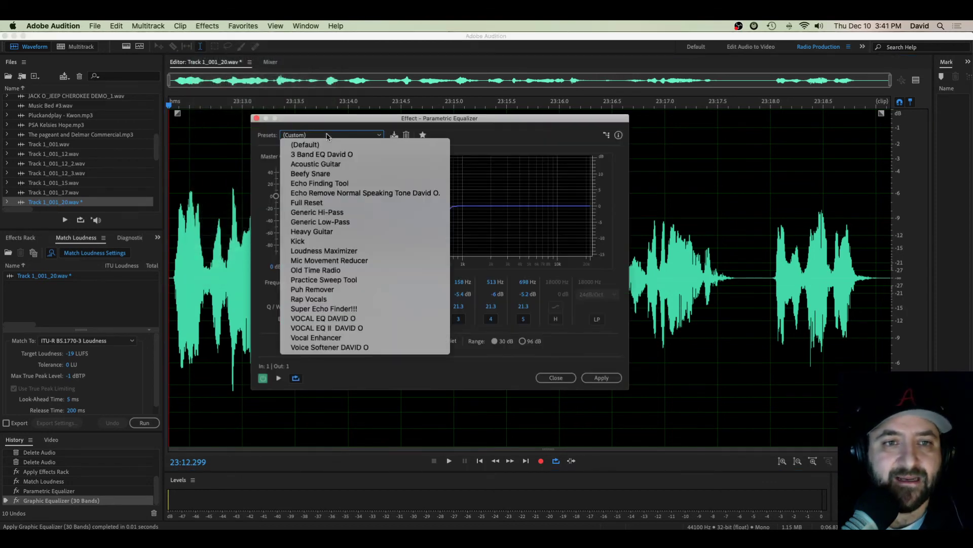
{"action": "left_click", "coordinate": [316, 309]}
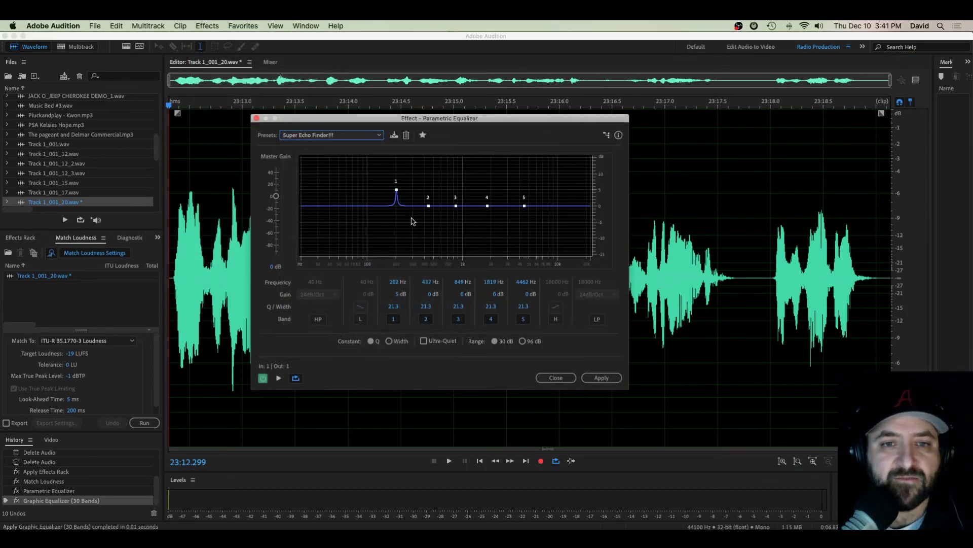
Step: Cut band 1 to about -13.6 dB at about 108 Hz, preview the result, and apply the equalizer to the clip
{"action": "left_click_drag", "start_coordinate": [398, 200], "coordinate": [370, 249]}
{"action": "key", "text": "space"}
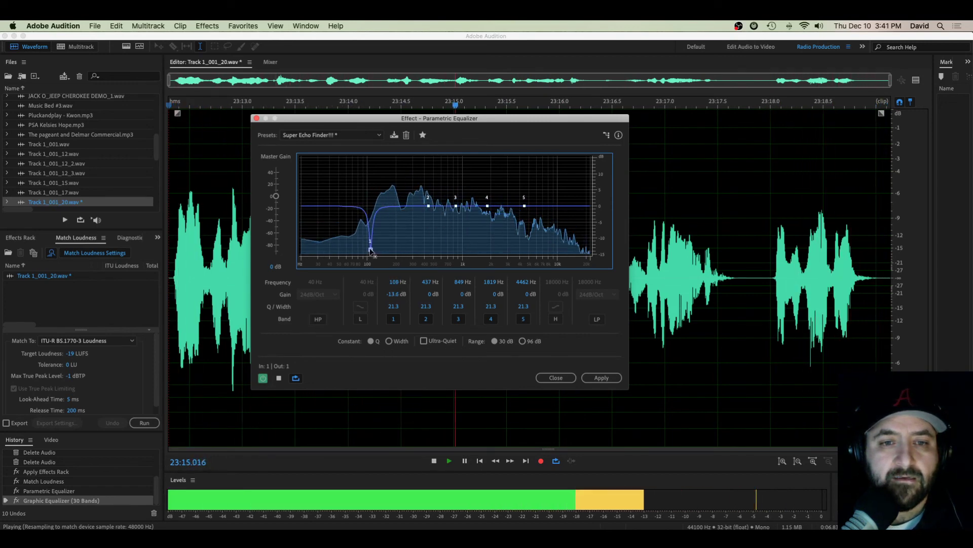
{"action": "key", "text": "space"}
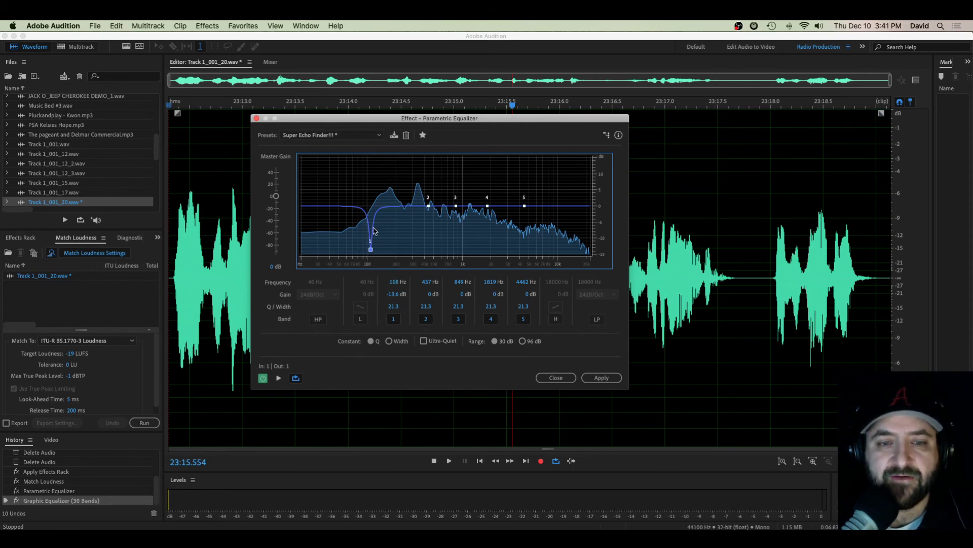
{"action": "left_click", "coordinate": [601, 377]}
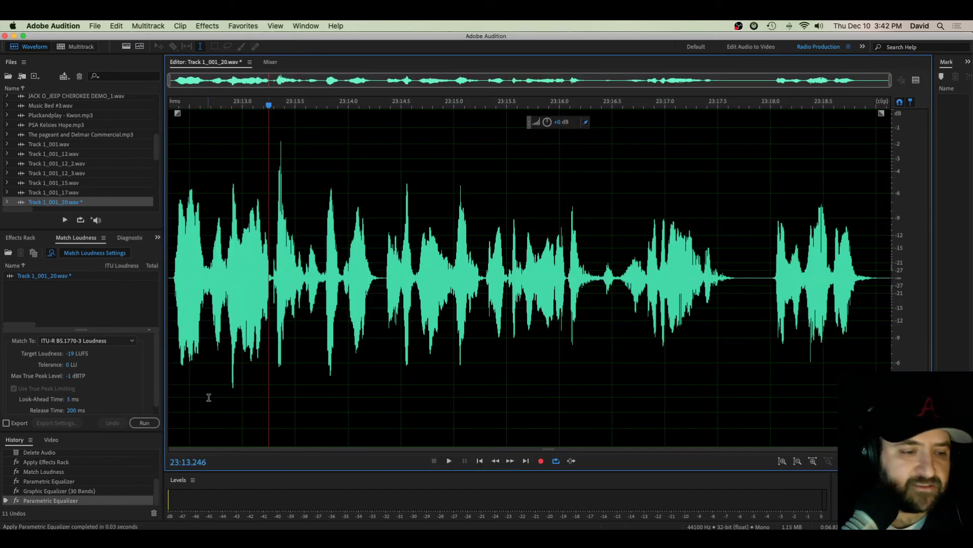
Step: Compare playback of the clip at the Match Loudness history state with playback at the final Parametric Equalizer state
{"action": "key", "text": "space"}
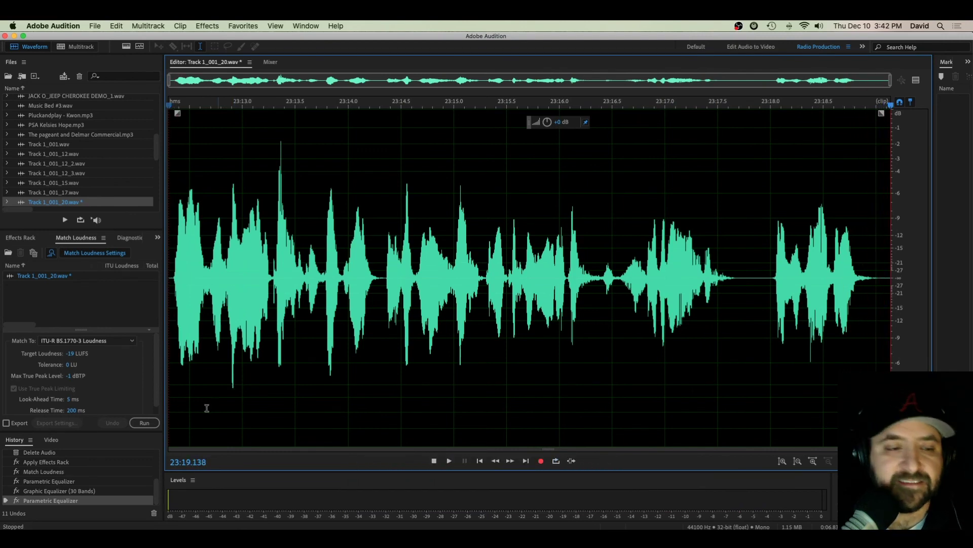
{"action": "left_click", "coordinate": [48, 470]}
{"action": "key", "text": "space"}
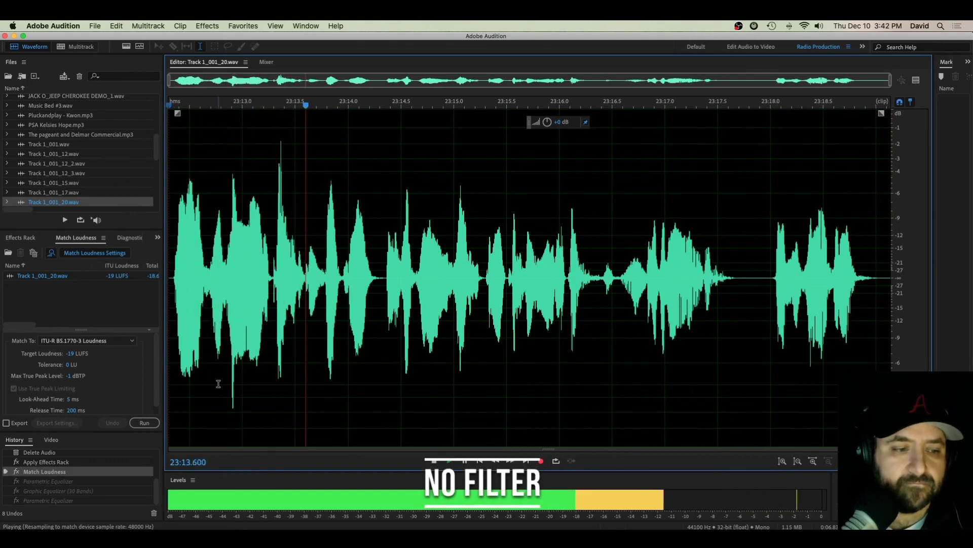
{"action": "left_click", "coordinate": [49, 500]}
{"action": "key", "text": "space"}
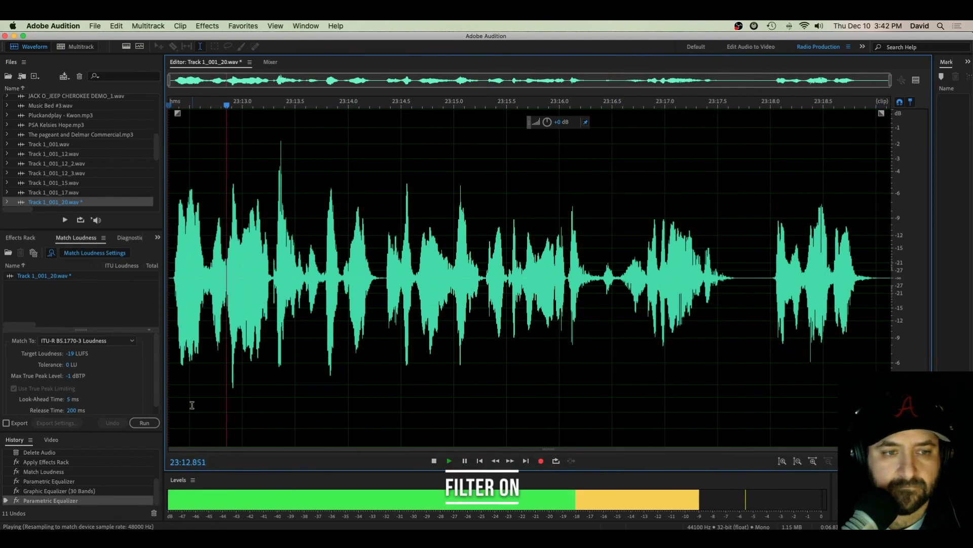